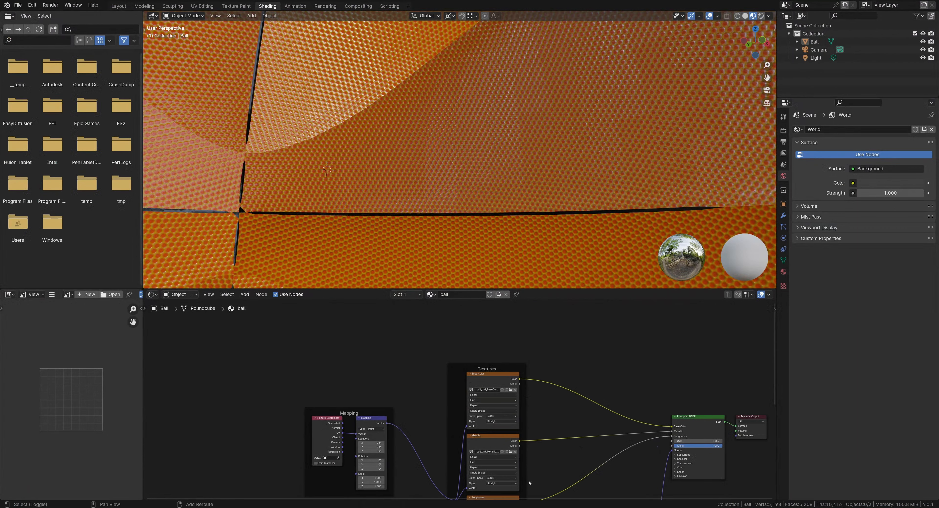
Switch to the Modeling workspace, change to Object Mode and select the basketball
click(144, 6)
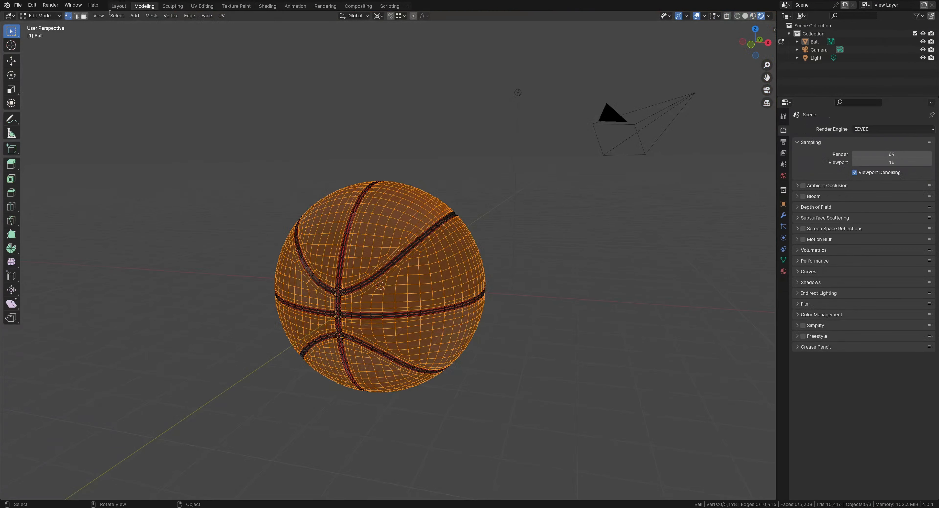
click(40, 16)
middle_drag(365, 219, 453, 249)
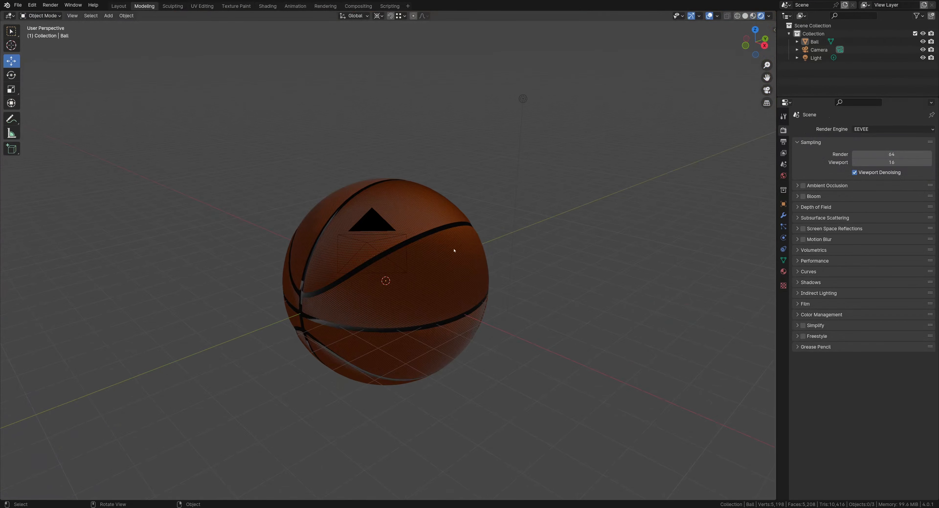
click(461, 257)
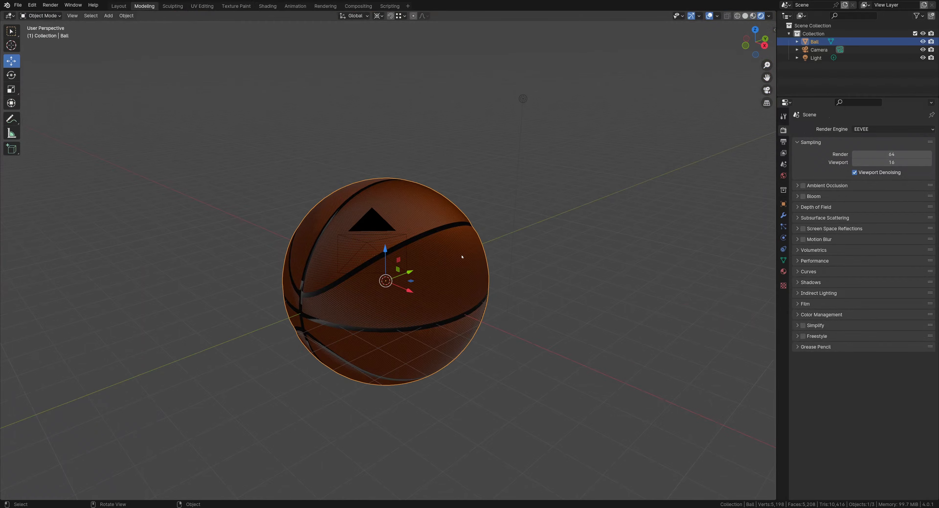
Examine the ball's surface and mesh from several angles and distances, in both Edit Mode and Object Mode
scroll(462, 257, up, 8)
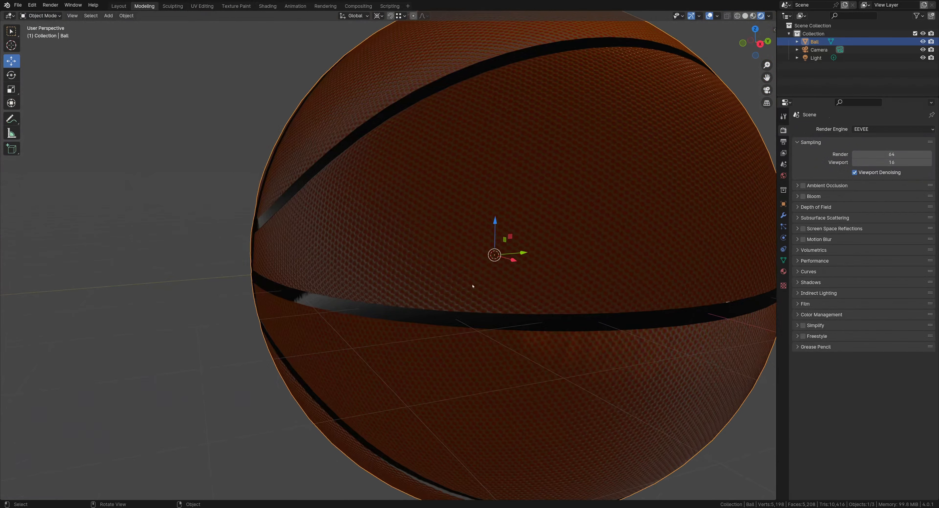
key(Tab)
scroll(372, 324, down, 6)
middle_drag(373, 325, 482, 313)
key(Tab)
middle_drag(517, 337, 473, 285)
scroll(450, 198, down, 9)
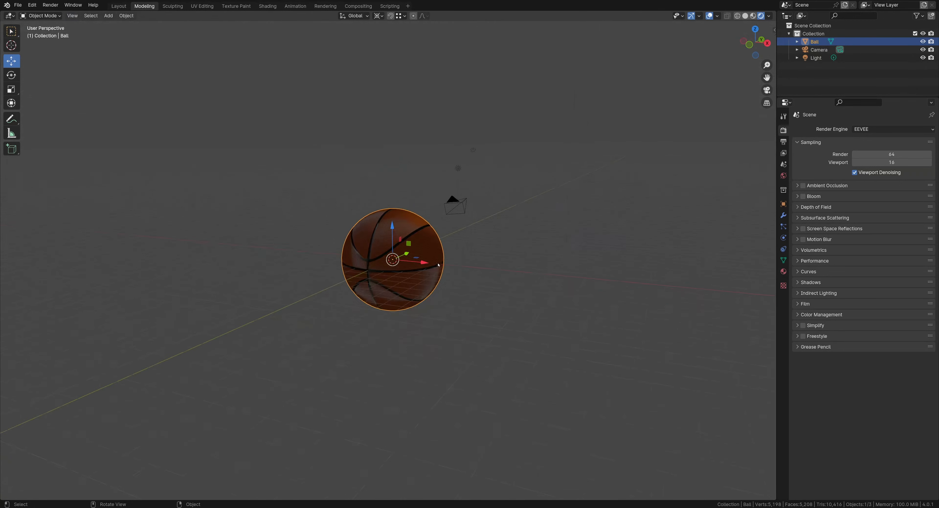
scroll(472, 182, up, 12)
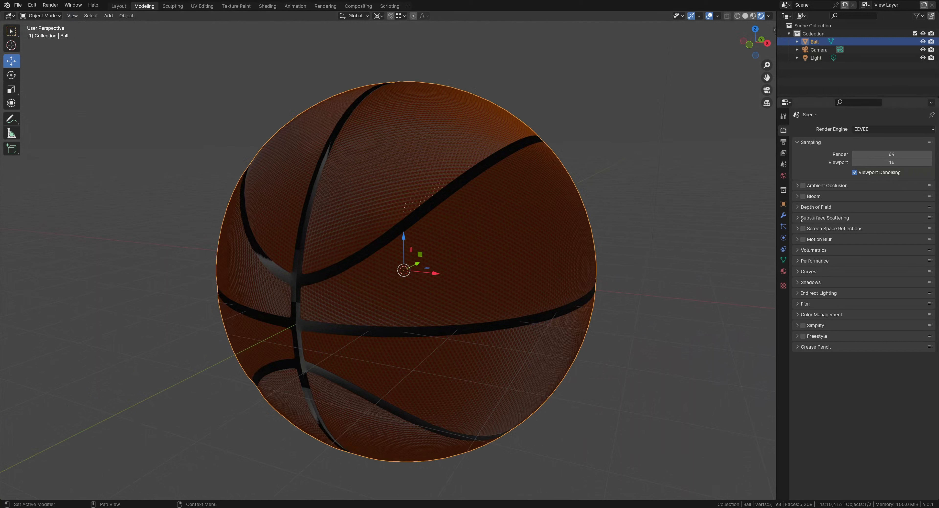
Show the ball's object properties and apply its object transforms, including the scale
click(783, 204)
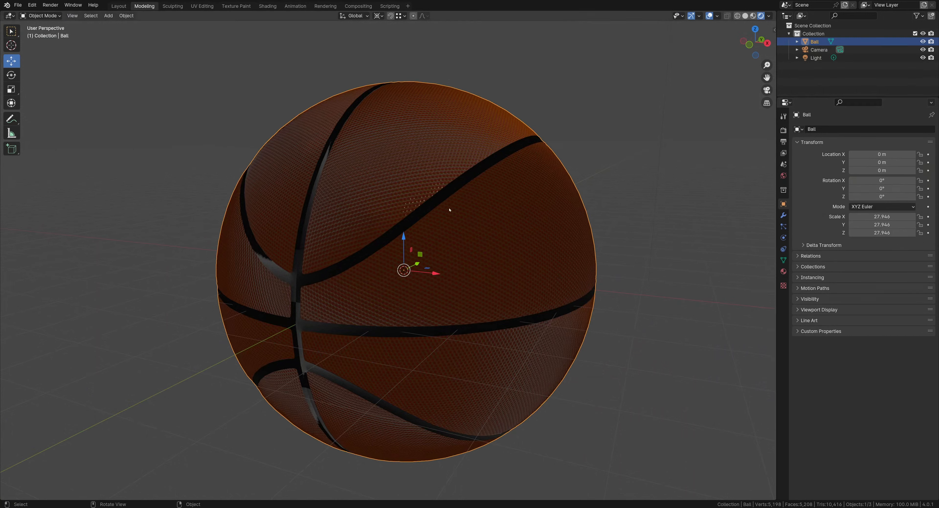
click(126, 16)
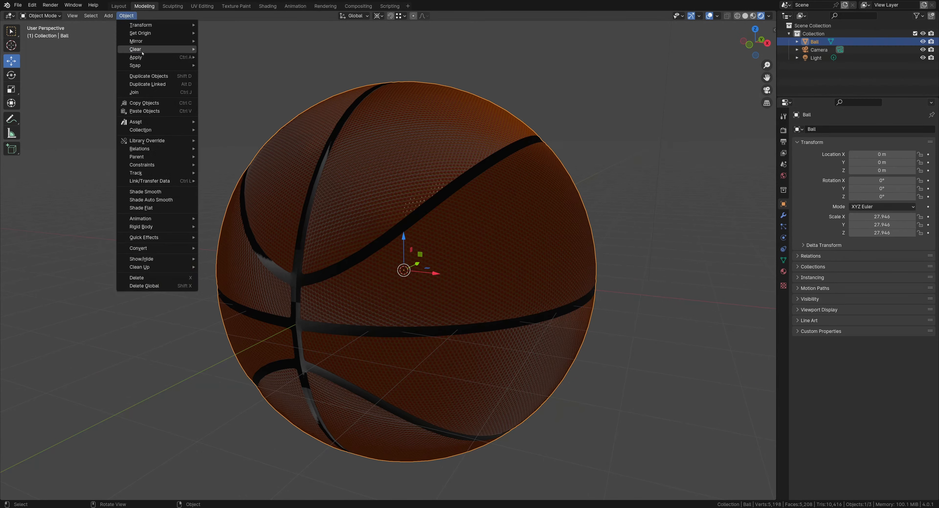
mouse_move(143, 58)
click(238, 84)
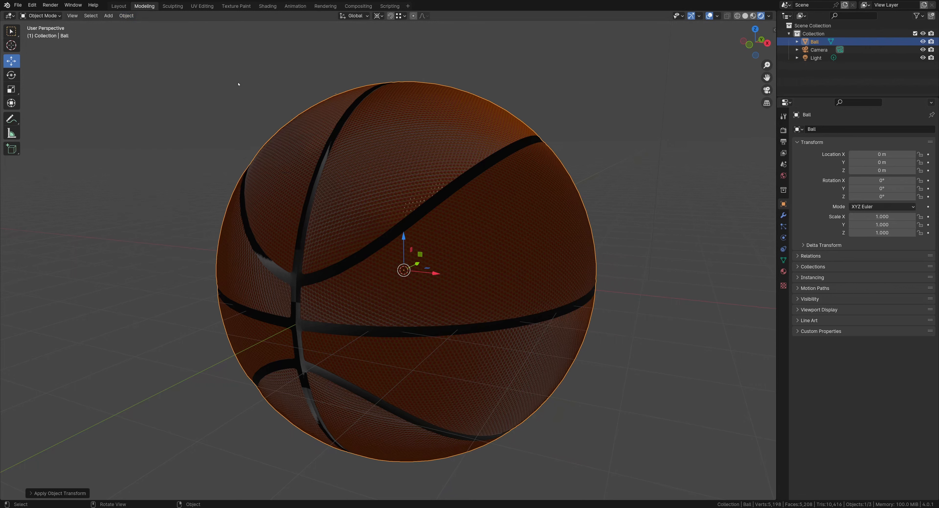
Reselect the ball and open the FBX export dialog
scroll(453, 223, down, 5)
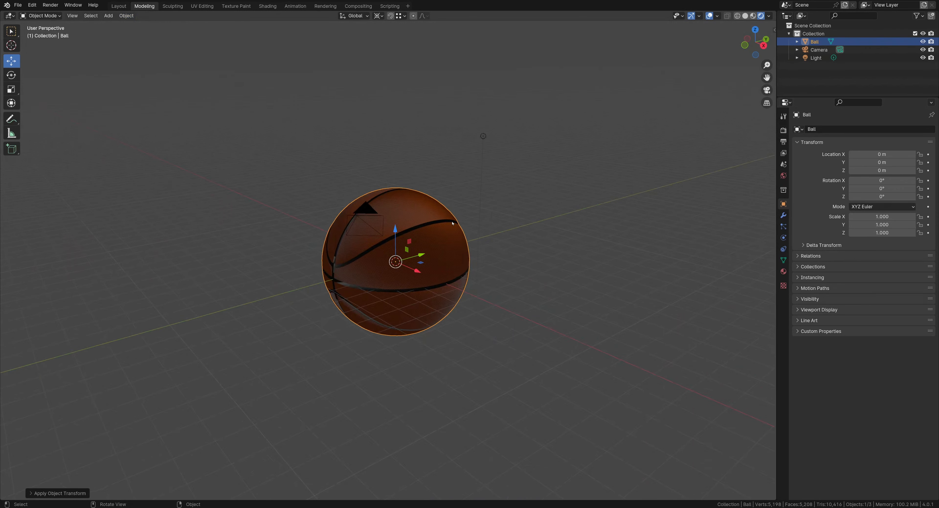
click(174, 216)
click(457, 254)
click(19, 5)
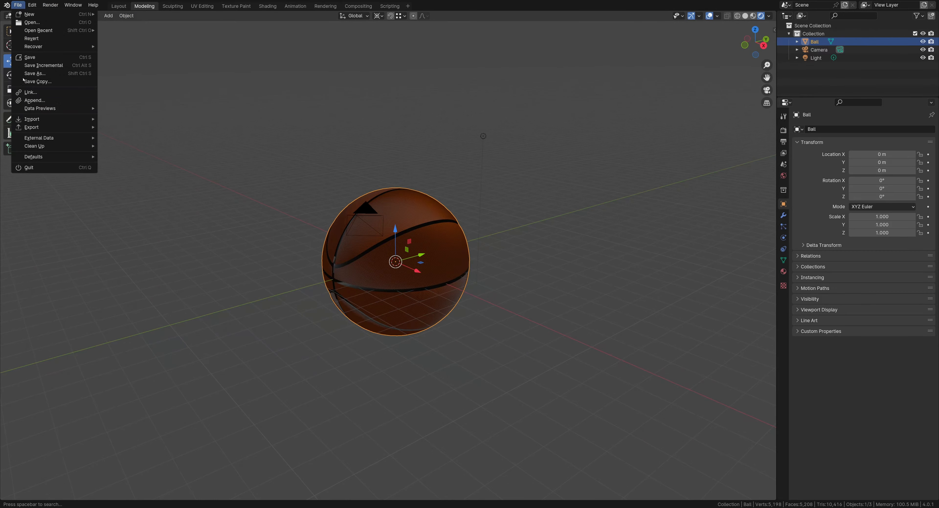
mouse_move(36, 127)
click(124, 199)
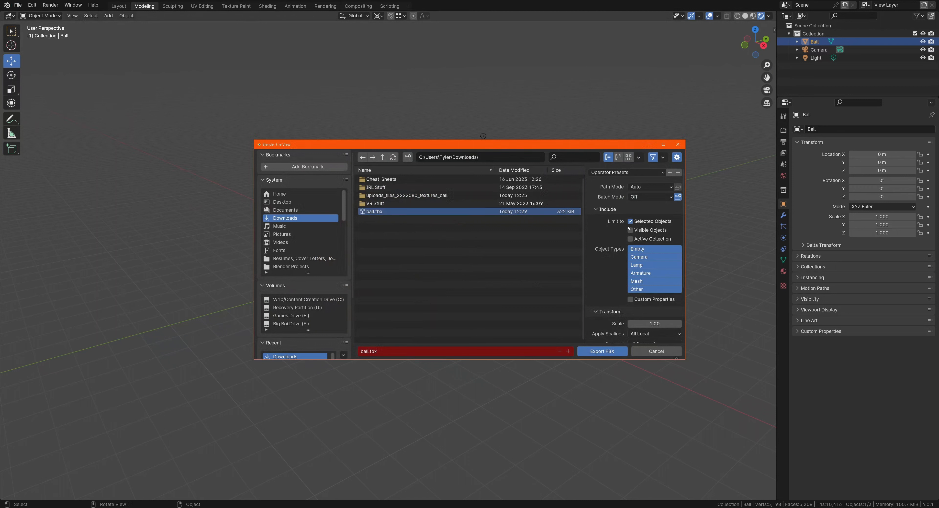
Set the export's geometry smoothing to Face and export the selected ball as ball.fbx
scroll(620, 231, down, 5)
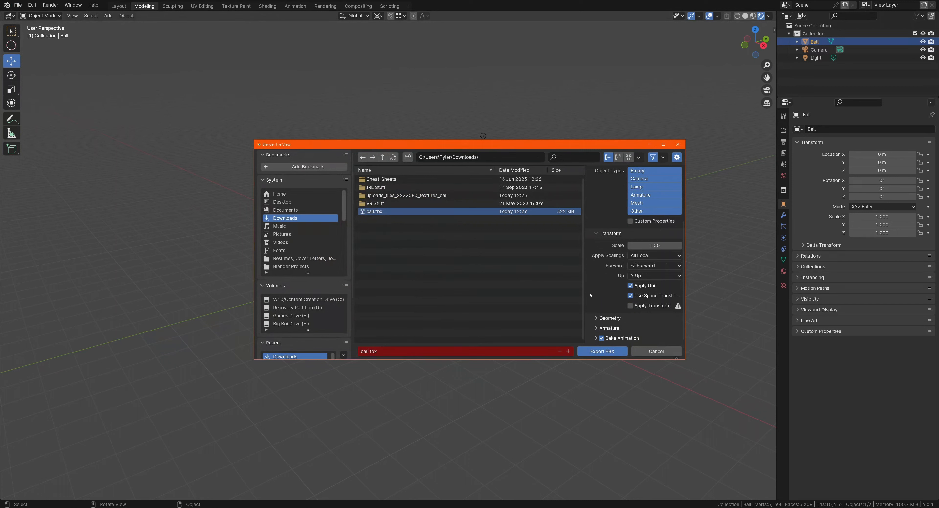
click(596, 319)
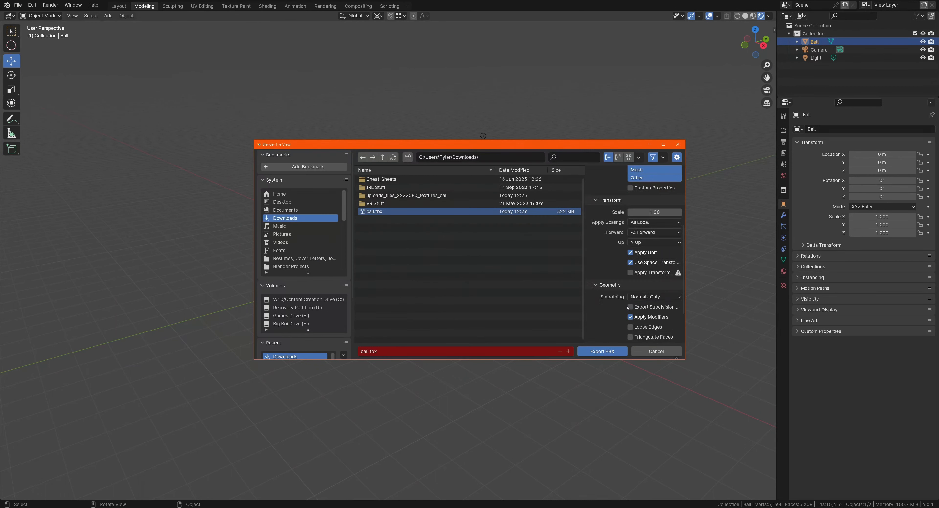
click(653, 298)
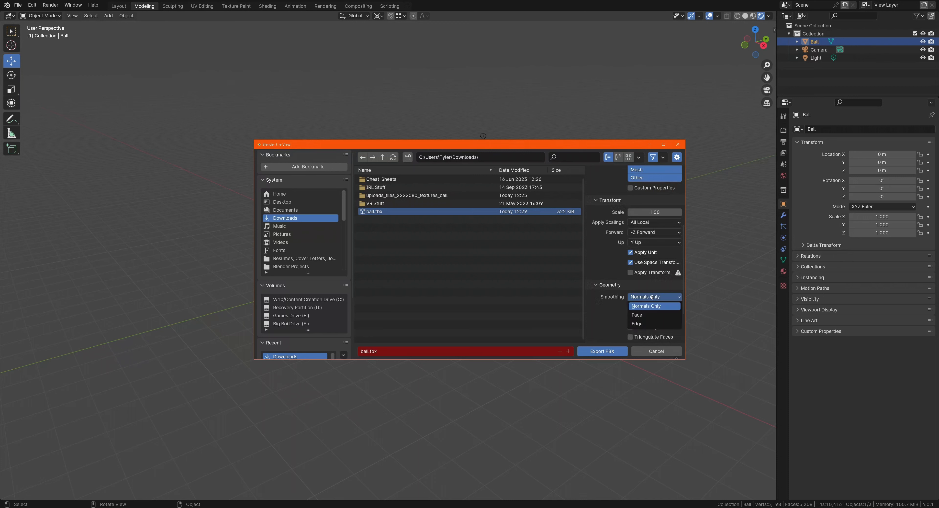
click(644, 316)
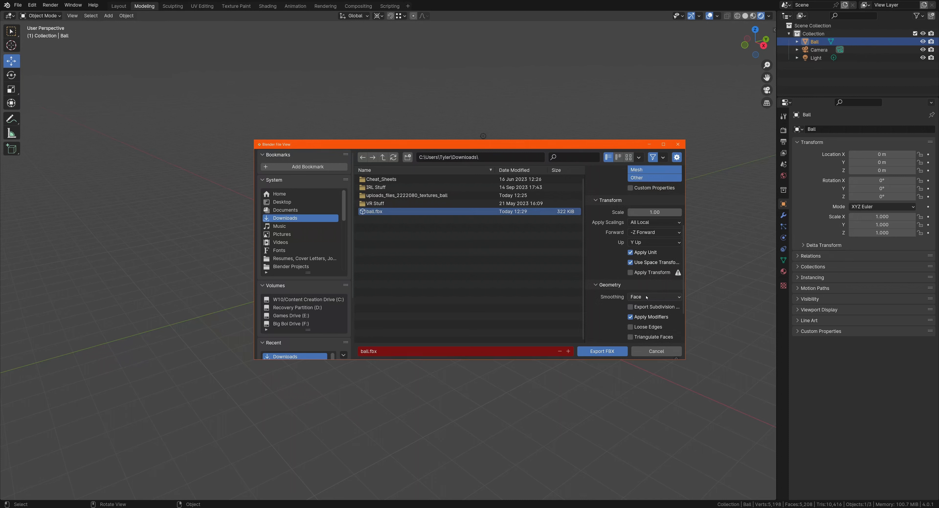
scroll(642, 296, down, 3)
click(641, 246)
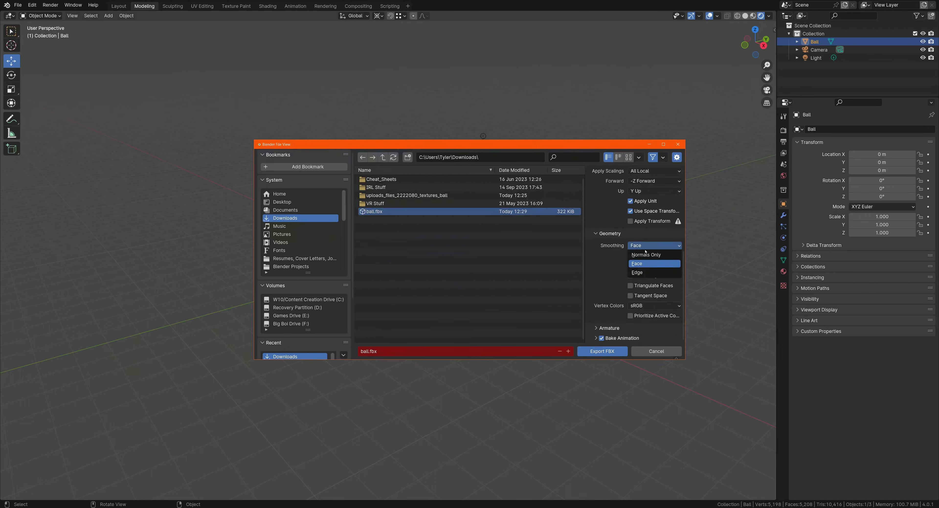
click(645, 255)
click(646, 248)
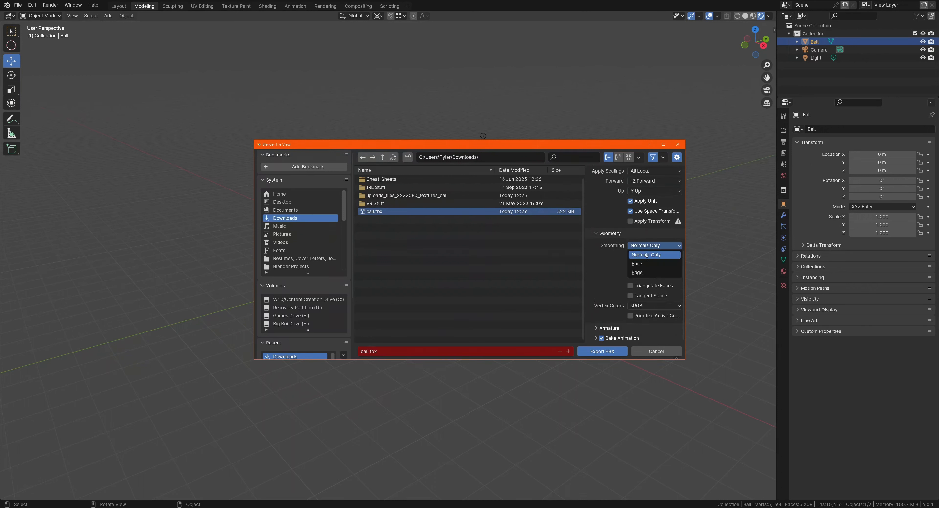
click(647, 265)
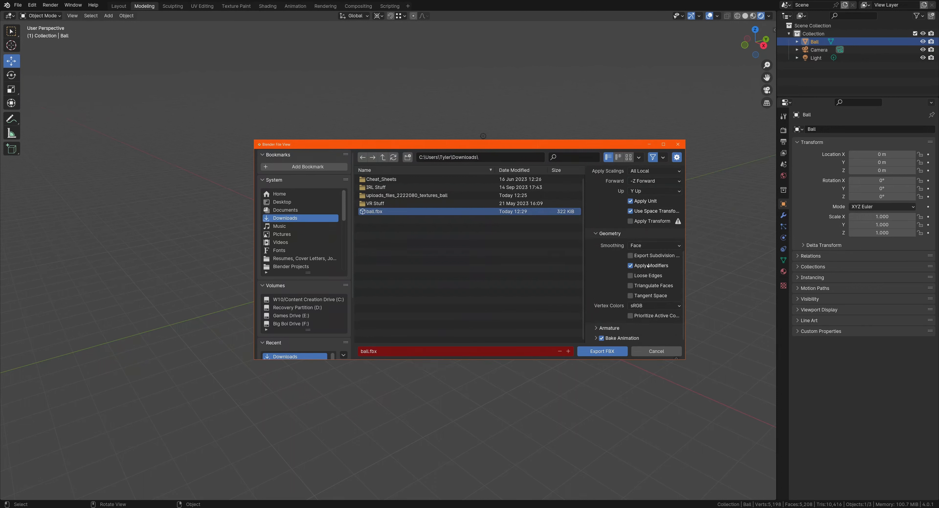
click(601, 351)
Switch to Unreal Editor and look around the Main level's floor
scroll(442, 319, up, 2)
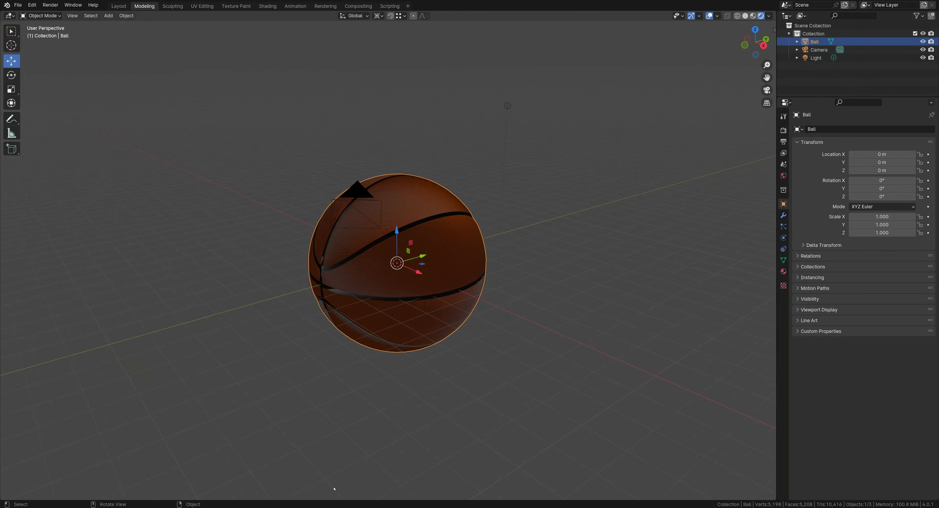
click(326, 499)
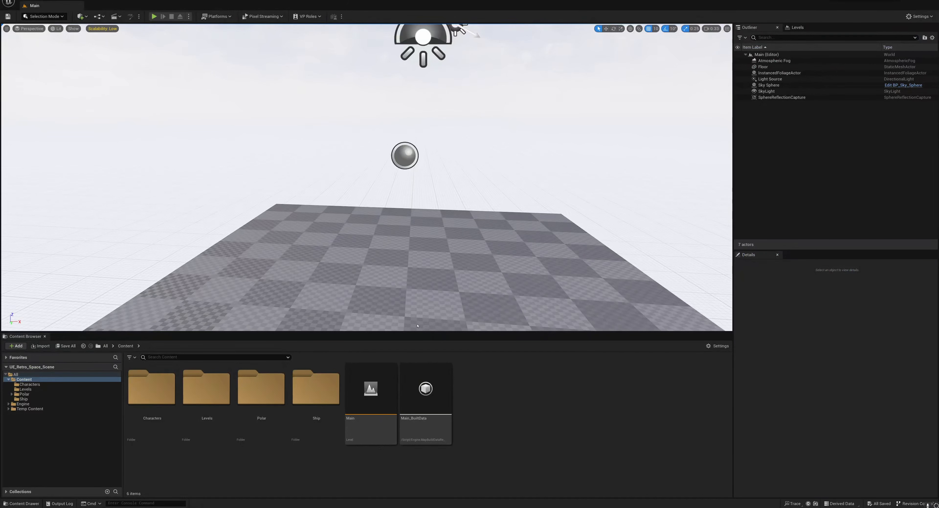
right_drag(412, 226, 358, 251)
key(d)
right_drag(426, 173, 358, 154)
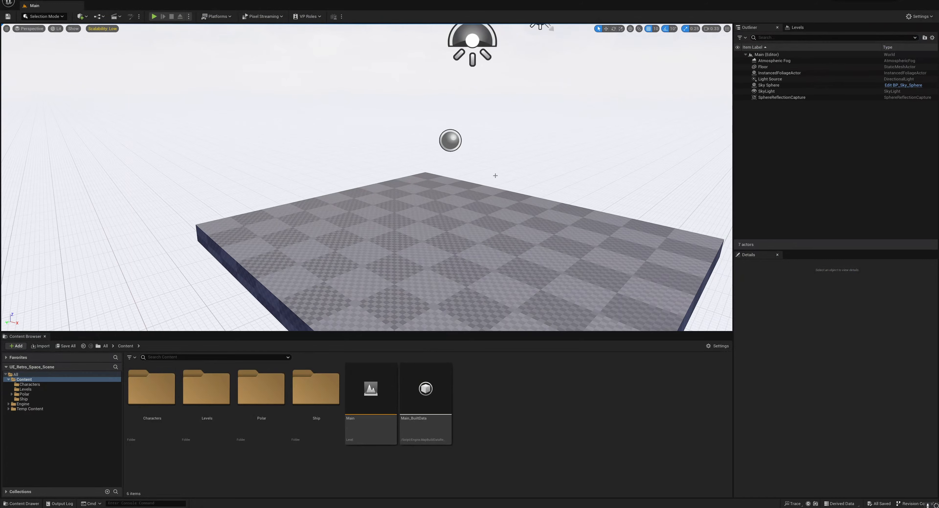
key(d)
right_drag(481, 178, 412, 169)
right_drag(388, 236, 381, 237)
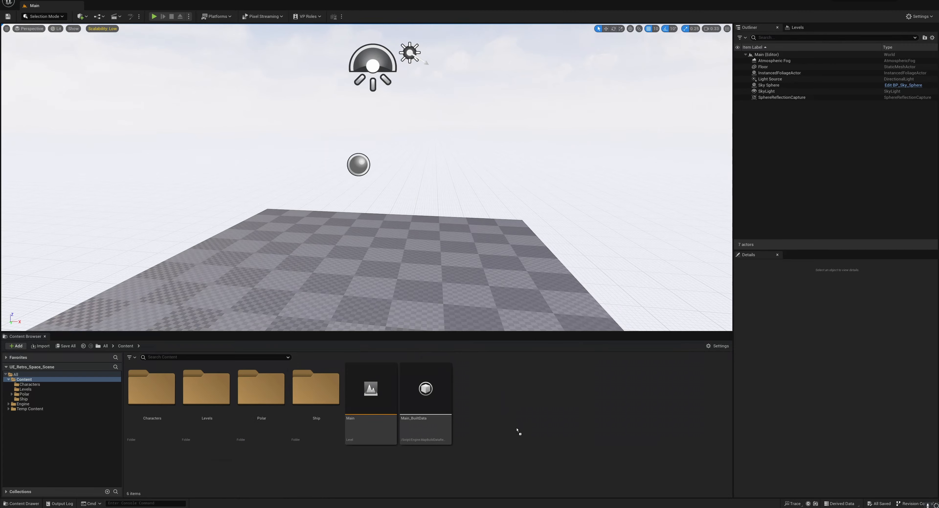
Import ball.fbx into the project's Content folder as a static mesh
drag(517, 431, 517, 431)
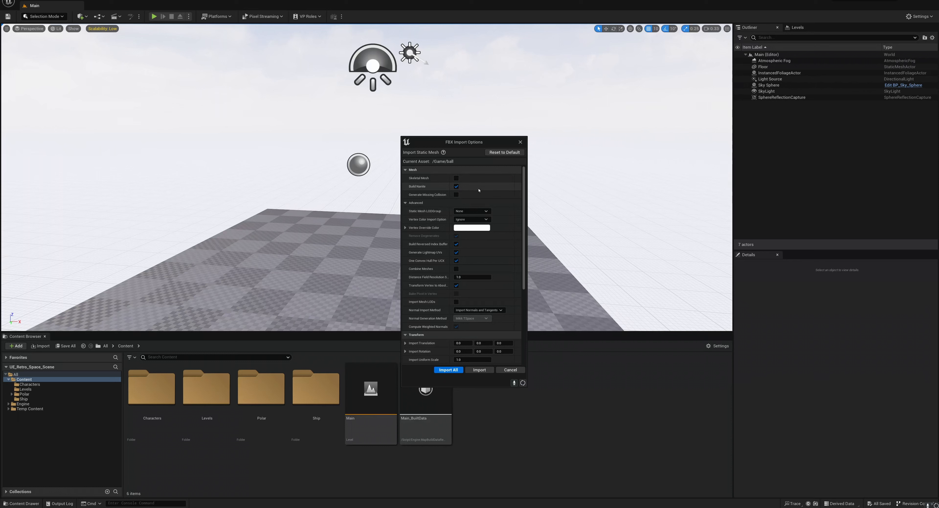
click(456, 195)
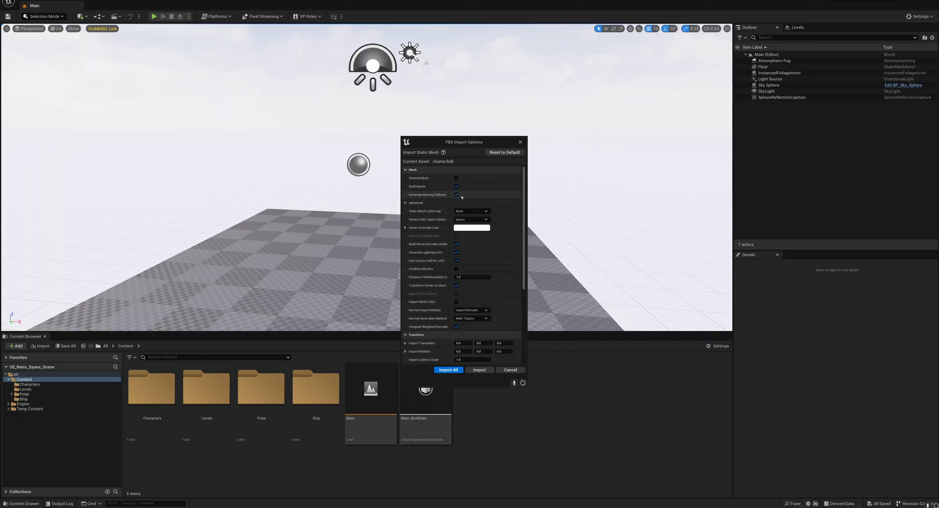
click(456, 195)
scroll(502, 226, down, 2)
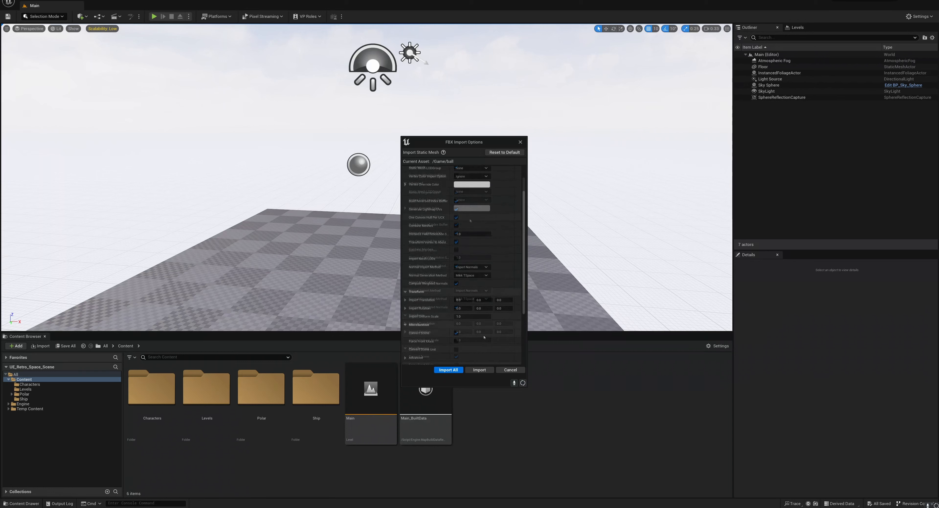
scroll(501, 226, up, 2)
click(479, 370)
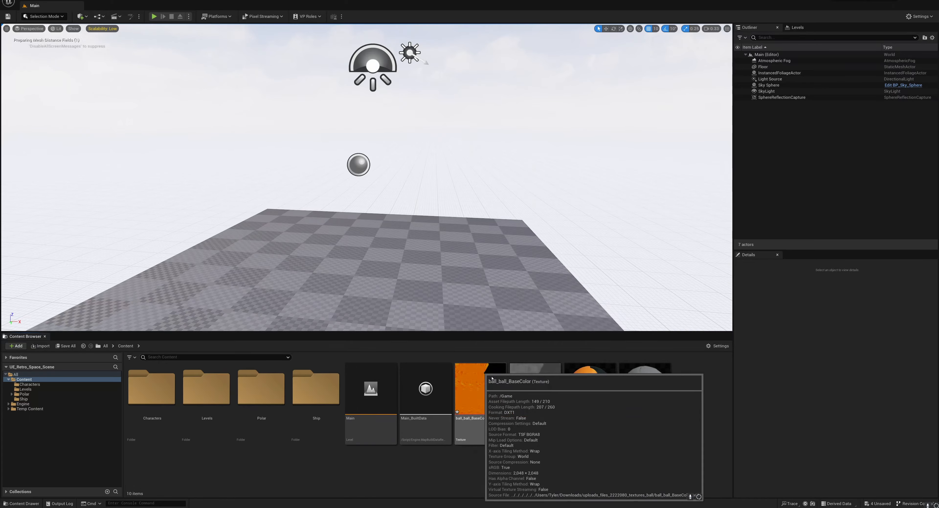
Place the ball static mesh above the level's floor and activate the rotate gizmo on it
key(a)
right_drag(419, 178, 472, 190)
drag(639, 419, 435, 75)
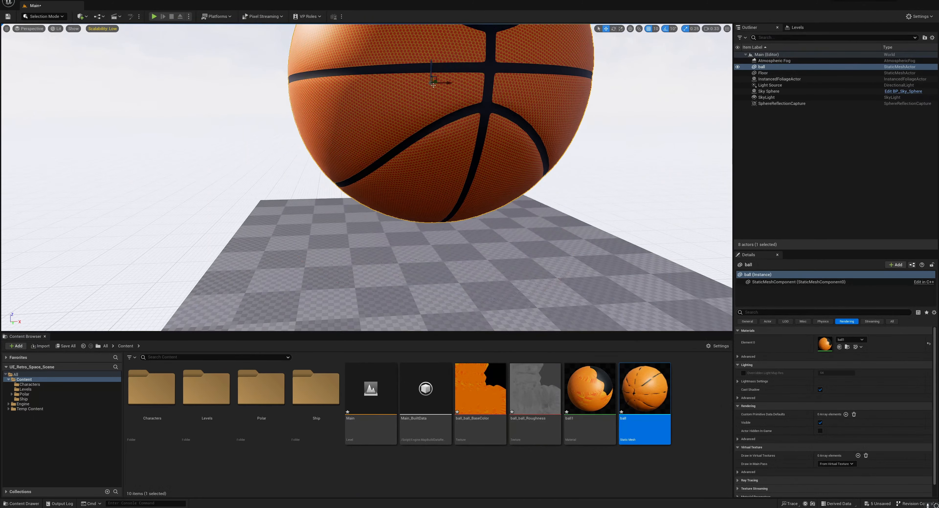
right_drag(435, 75, 401, 65)
key(s)
mouse_move(452, 133)
mouse_down()
mouse_move(399, 132)
mouse_move(379, 155)
mouse_move(440, 146)
mouse_up()
key(e)
right_drag(419, 132, 412, 82)
key(w)
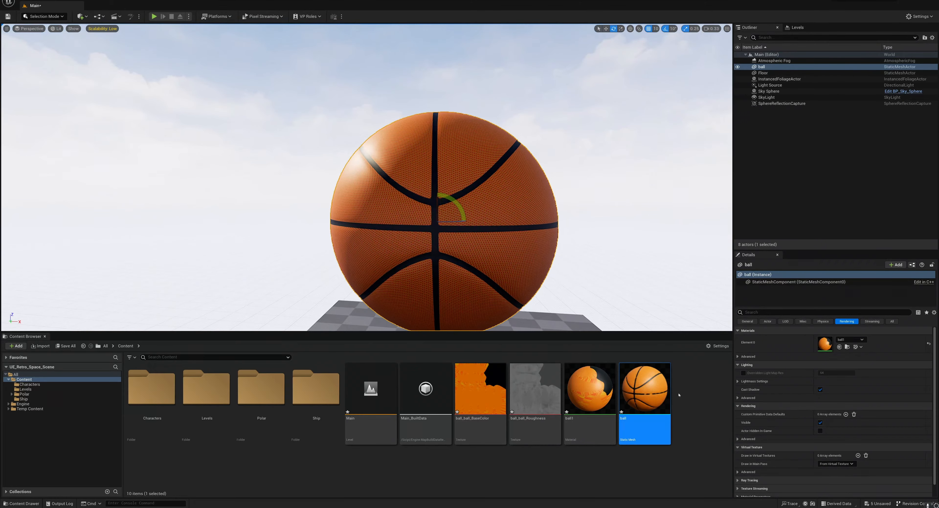
Open the ball1 material and spread its two overlapping Texture Sample nodes apart, away from the material output
double_click(591, 395)
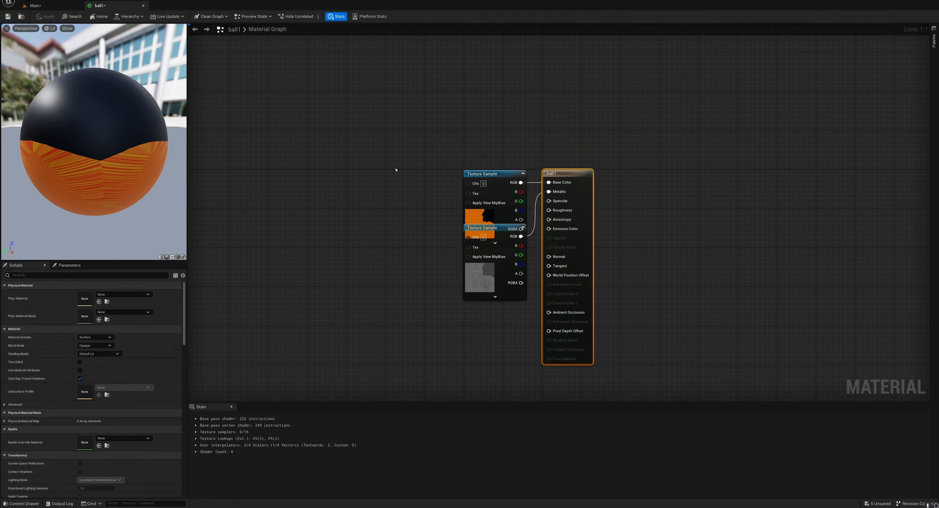
drag(511, 180, 447, 128)
drag(490, 228, 426, 208)
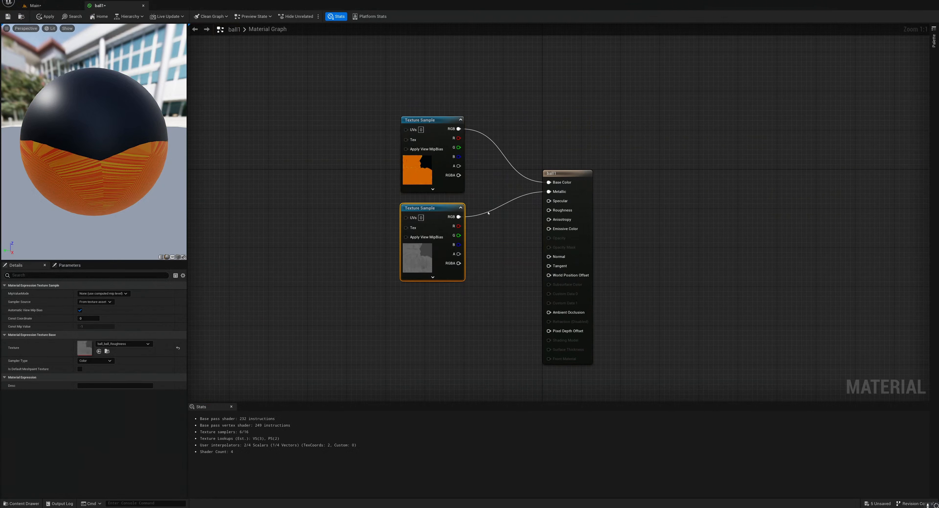
click(493, 230)
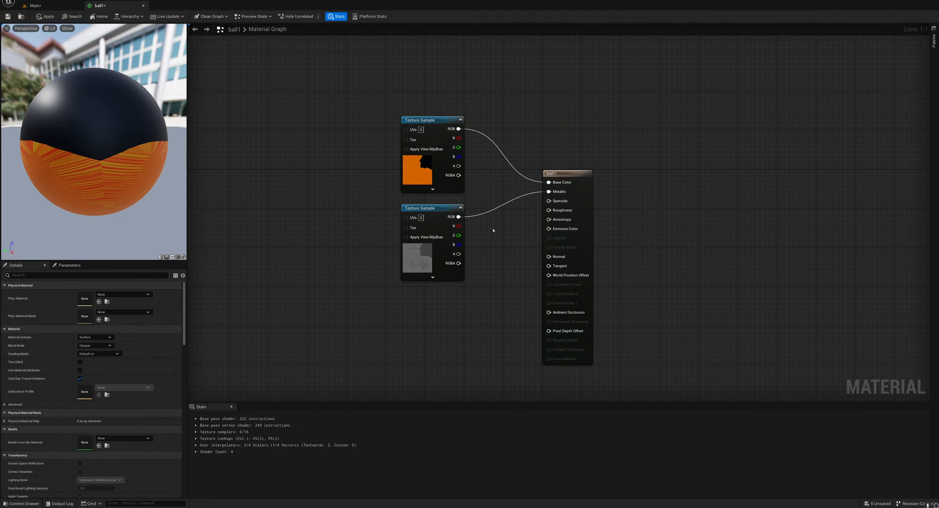
Disconnect the roughness texture from Metallic, connect its RGB output to Roughness, and reposition its node
alt+click(493, 211)
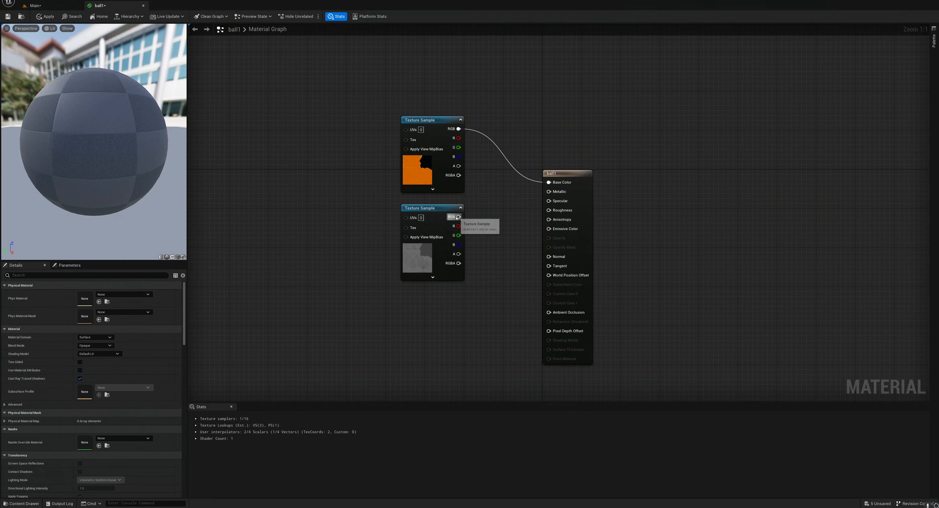
click(444, 215)
drag(458, 217, 548, 210)
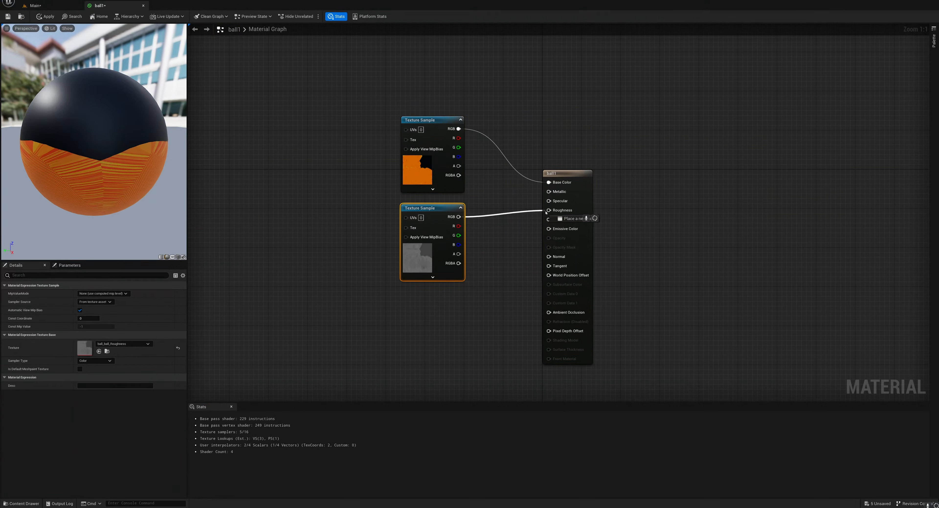
drag(438, 210, 463, 244)
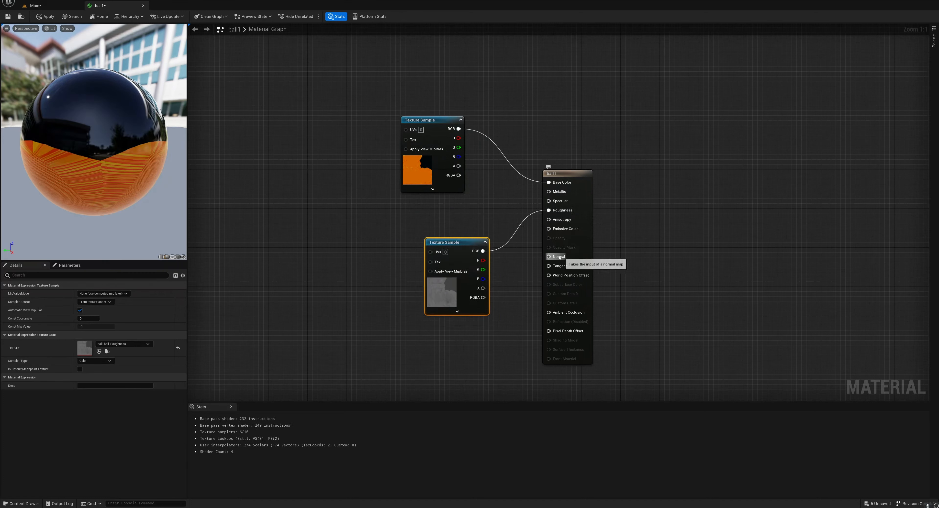
Import the ball_ball_Metallic and ball_ball_Normal textures into the project's Content folder from the Main level
click(55, 5)
click(540, 493)
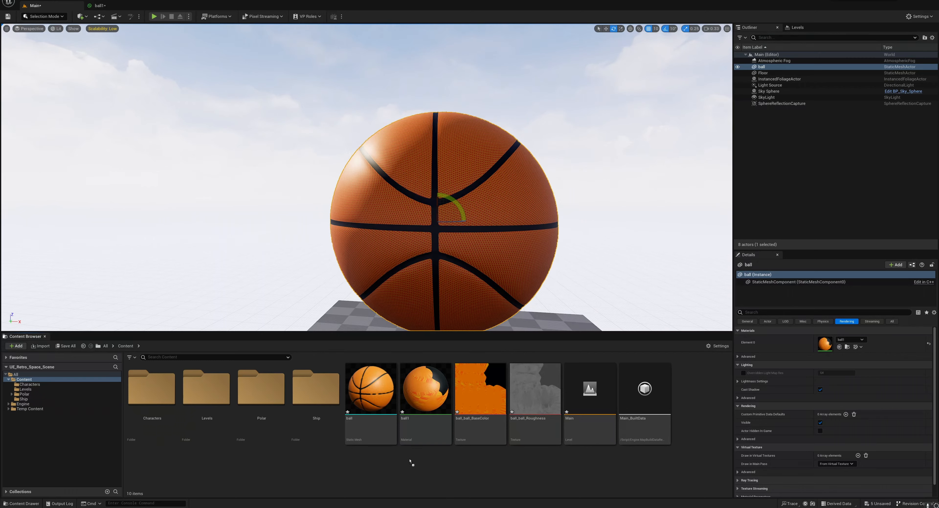
drag(410, 461, 412, 463)
scroll(594, 416, down, 1)
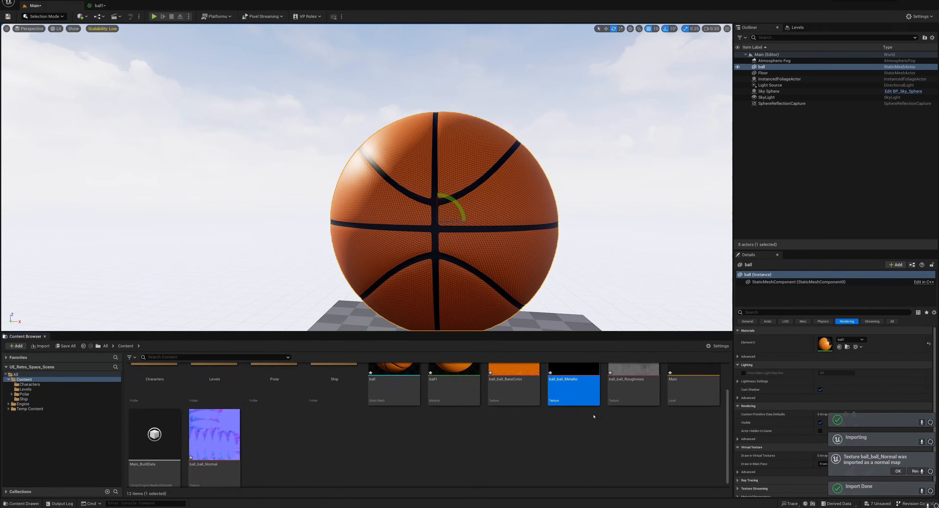
Add the ball_ball_Metallic and ball_ball_Normal textures together to the ball1 material graph as Texture Sample nodes
ctrl+click(223, 460)
drag(219, 456, 368, 235)
right_drag(344, 224, 384, 250)
Connect the metallic texture's RGB output to Metallic, and move the normal map node clear and connect its RGB to Normal
drag(421, 263, 589, 217)
drag(439, 282, 409, 345)
right_drag(408, 344, 390, 280)
drag(400, 270, 571, 217)
Rearrange the roughness and base color Texture Sample nodes so that all four texture nodes sit clear of each other
drag(473, 203, 433, 183)
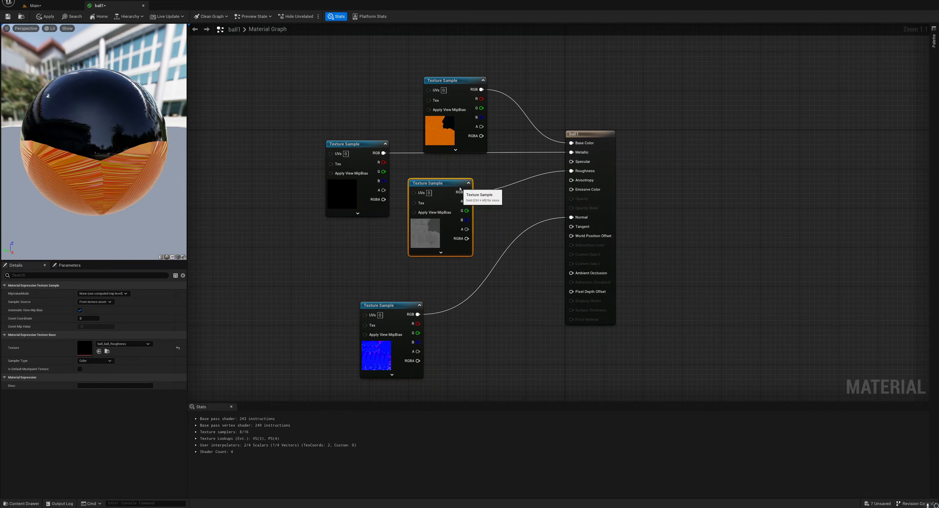
right_drag(391, 262, 411, 308)
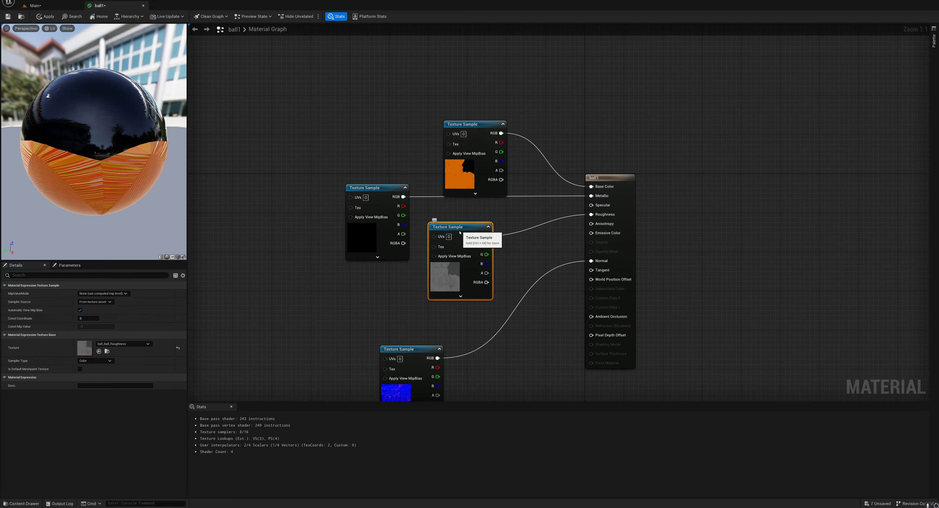
drag(457, 233, 453, 239)
drag(472, 127, 457, 108)
right_drag(367, 107, 392, 147)
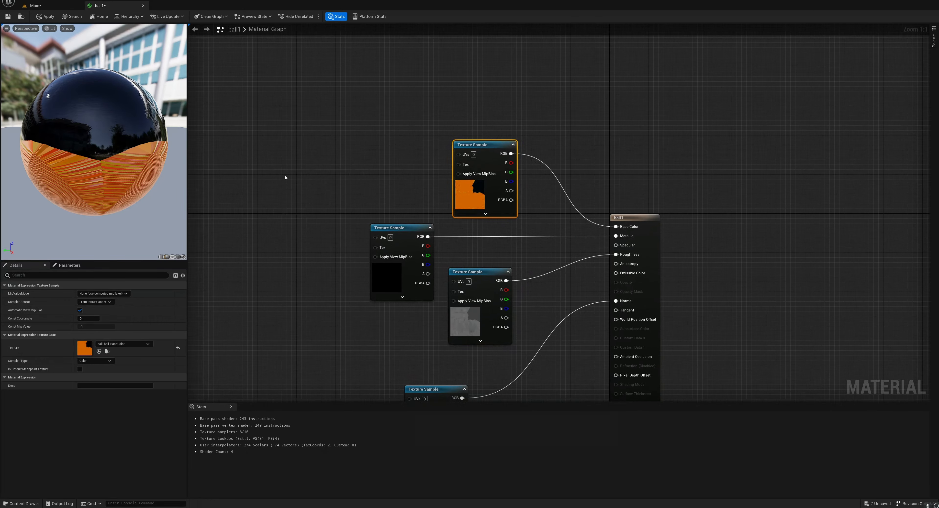
Apply and save the ball1 material changes, and check the basketball's surface in the Main level
click(47, 17)
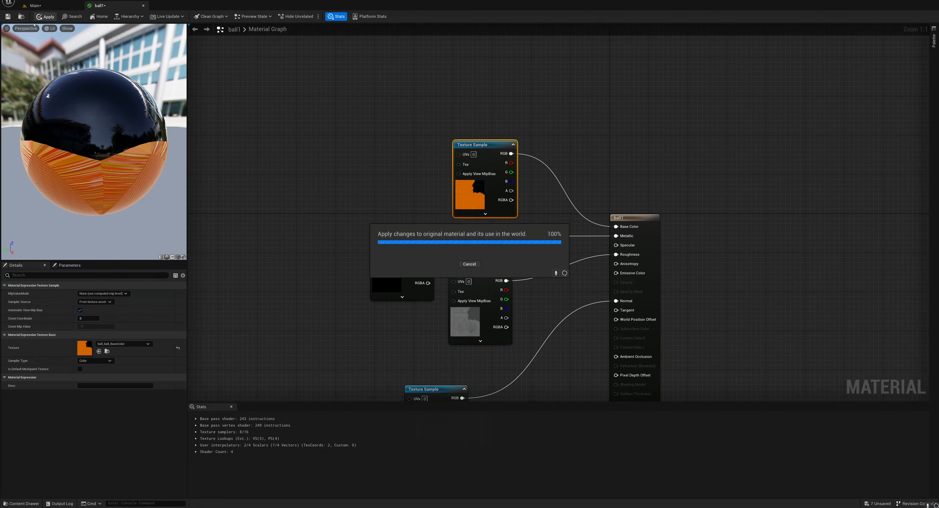
click(7, 17)
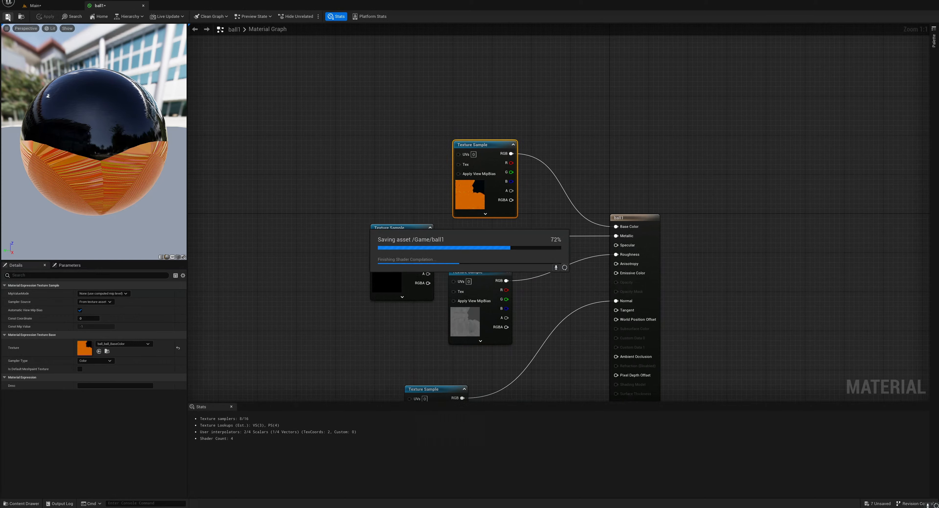
click(50, 6)
right_drag(517, 228, 460, 216)
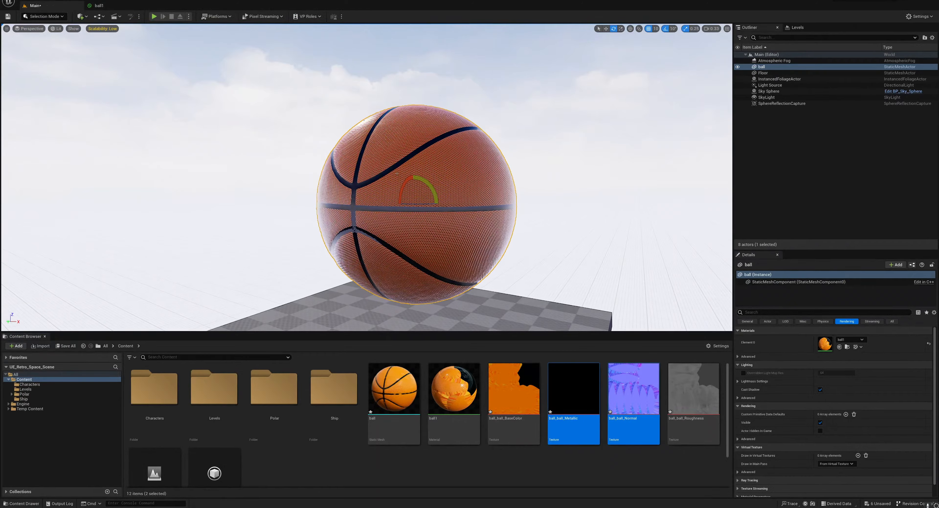
mouse_move(432, 187)
mouse_down()
mouse_move(436, 211)
mouse_move(413, 176)
mouse_move(402, 224)
mouse_move(431, 188)
mouse_up()
right_drag(432, 188, 409, 186)
mouse_move(408, 185)
mouse_down()
mouse_move(364, 185)
mouse_move(408, 185)
mouse_up()
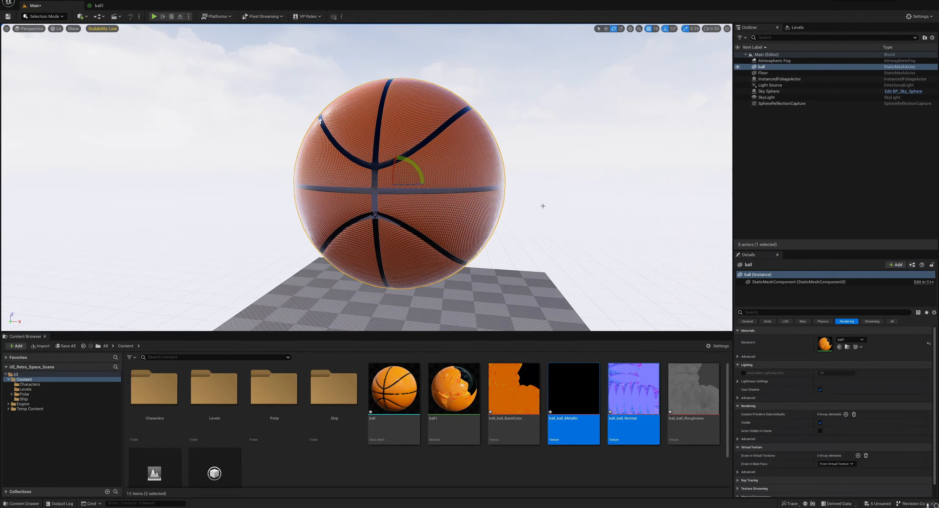